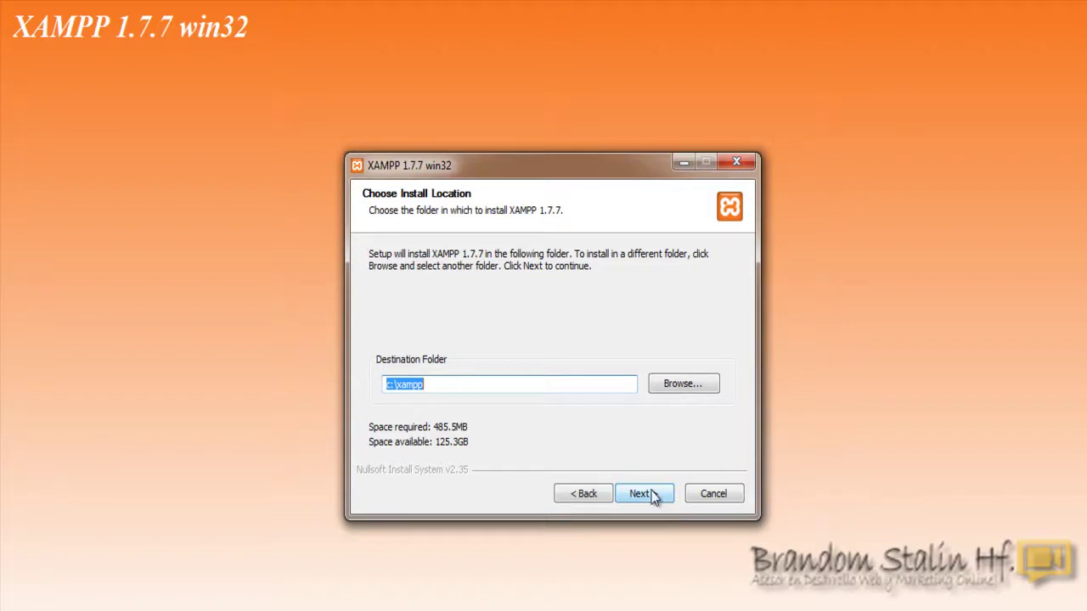
# Install XAMPP 1.7.7 into c:\xampp, finish the setup wizard and launch the XAMPP Control Panel.
pyautogui.click(650, 496)
pyautogui.click(652, 492)
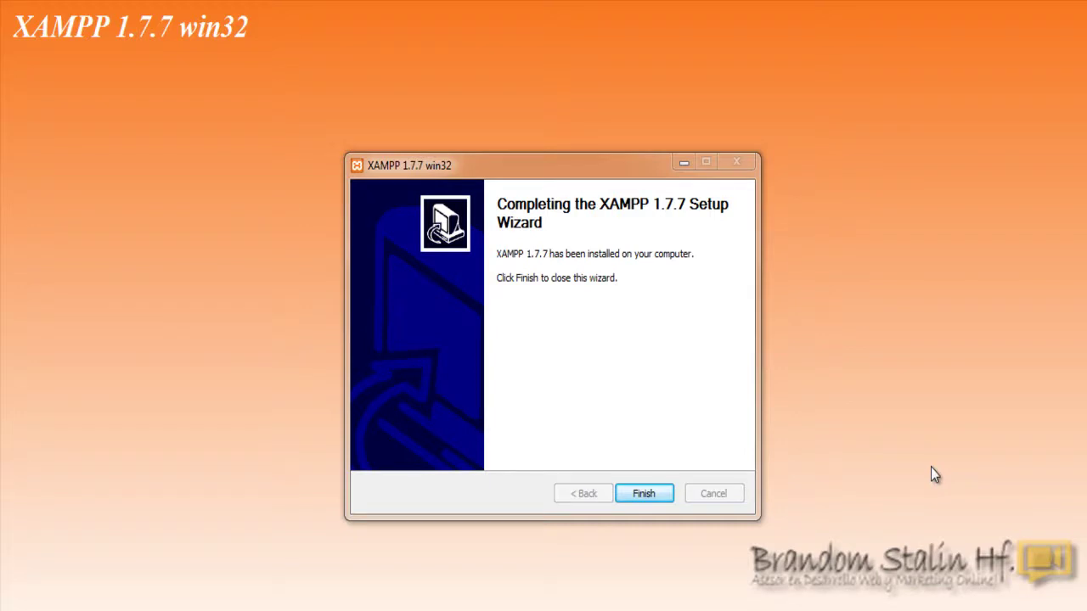
pyautogui.click(643, 493)
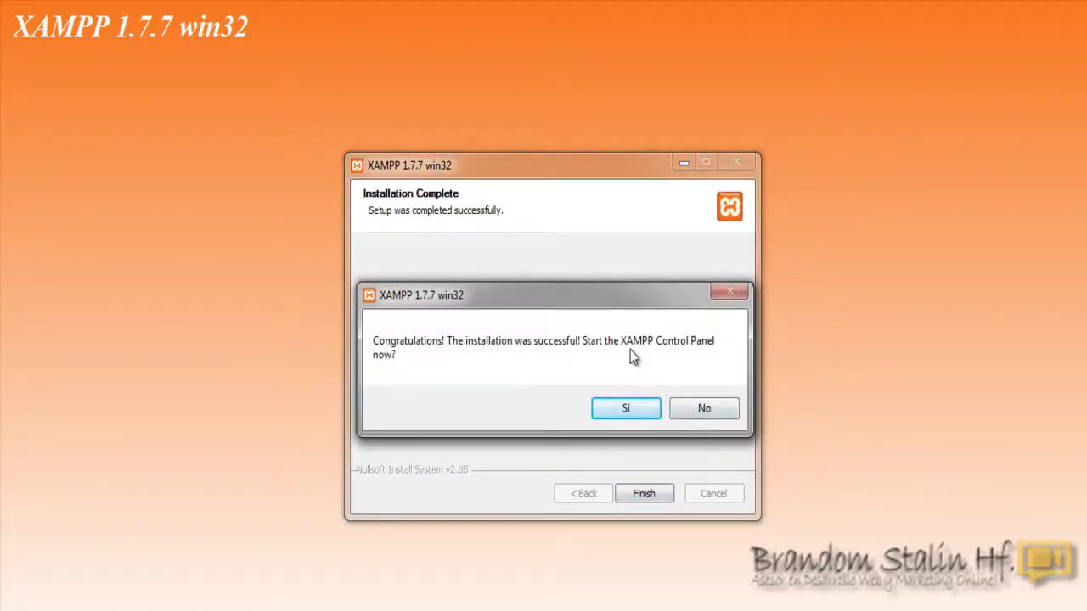
pyautogui.click(629, 410)
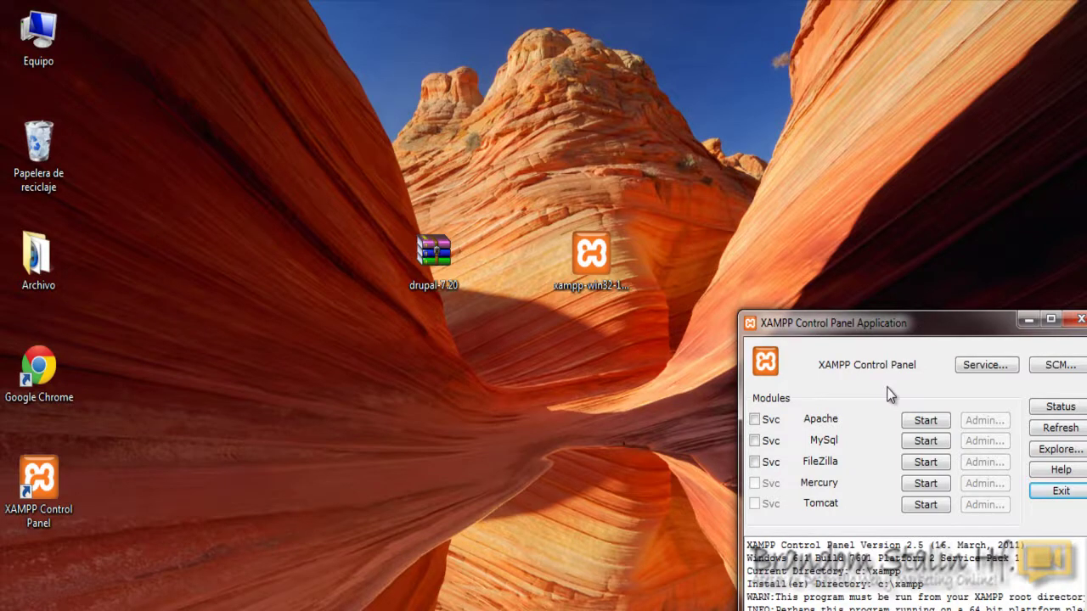
# Start the Apache and MySql modules and open Apache's admin page in the browser.
pyautogui.click(928, 422)
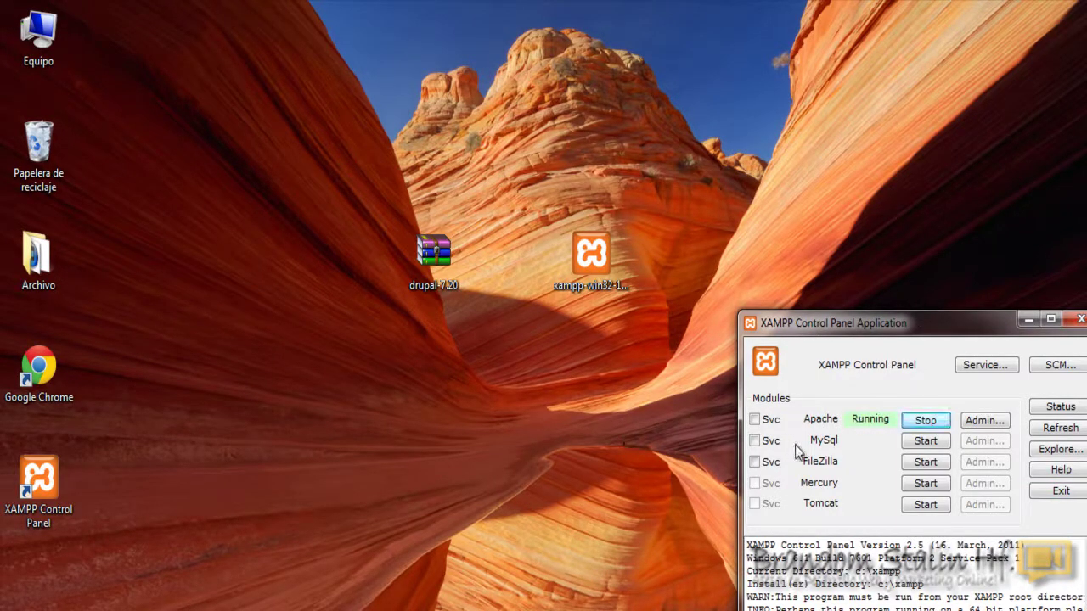
pyautogui.click(931, 443)
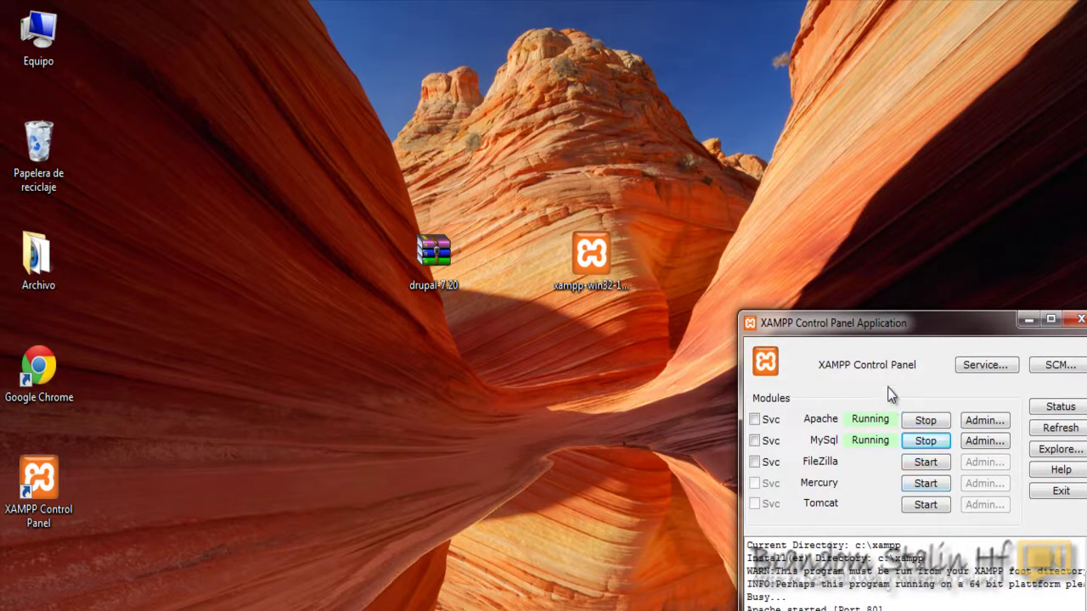
pyautogui.click(984, 422)
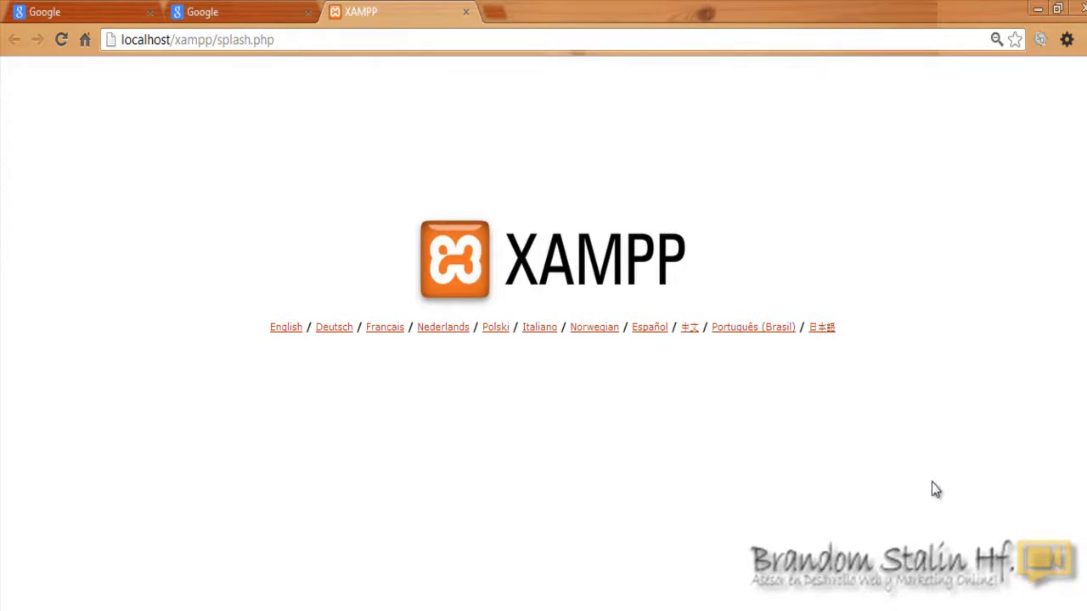
# Choose Español as the XAMPP page language and minimize the browser and the control panel.
pyautogui.click(651, 329)
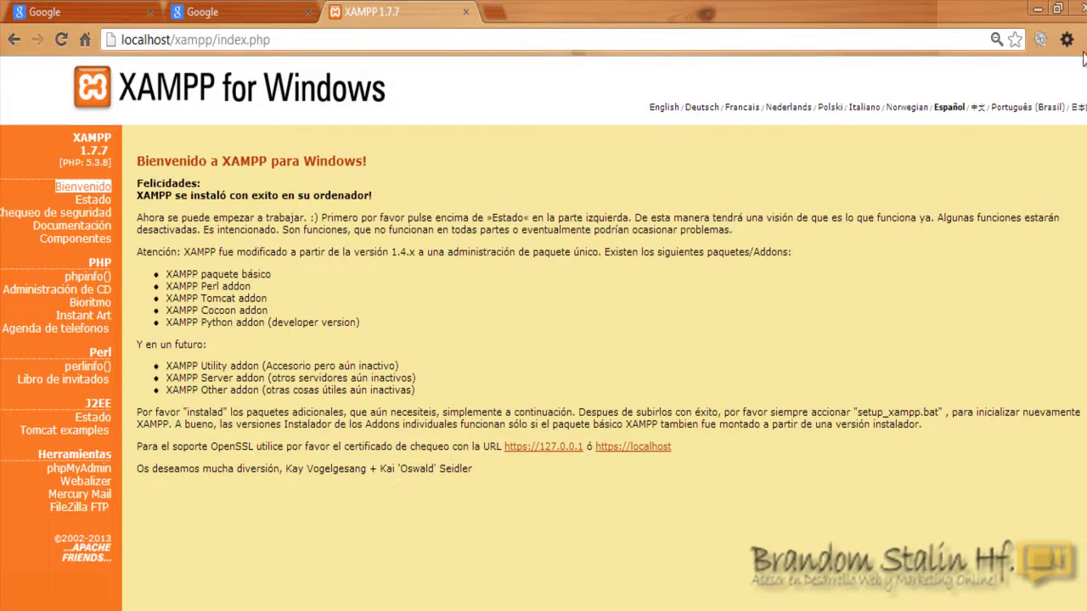
pyautogui.click(1040, 8)
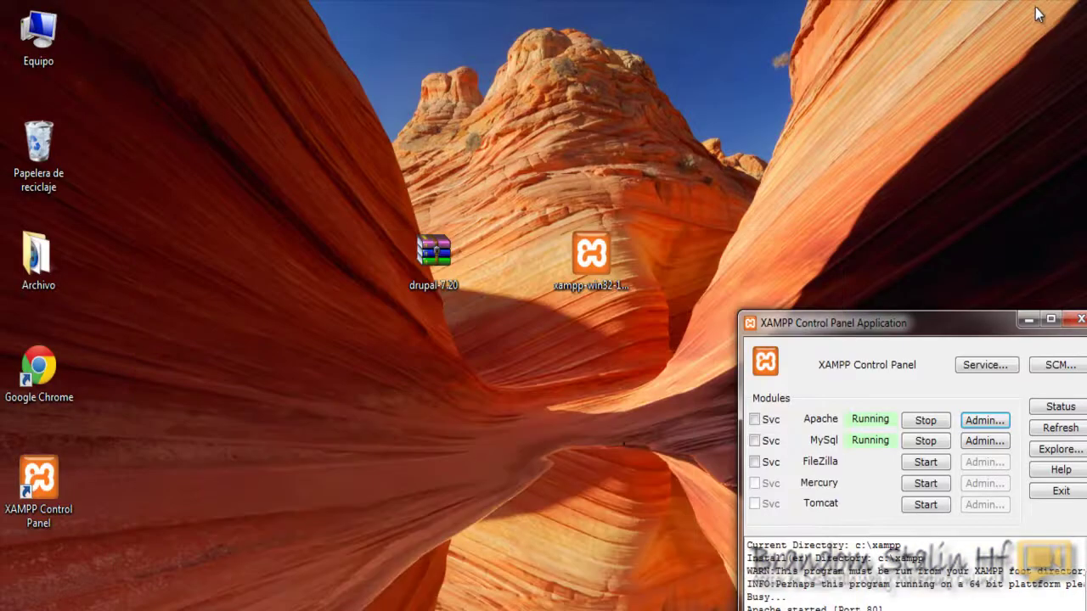
pyautogui.click(1026, 321)
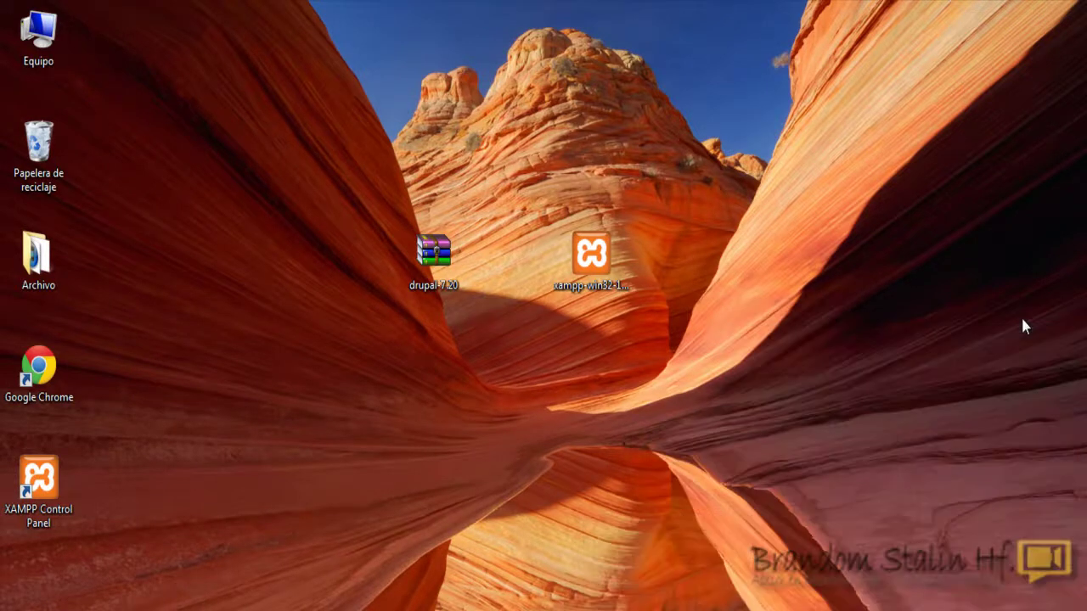
# Open the file explorer and go to the folder C:\xampp\htdocs.
pyautogui.press('super+e')
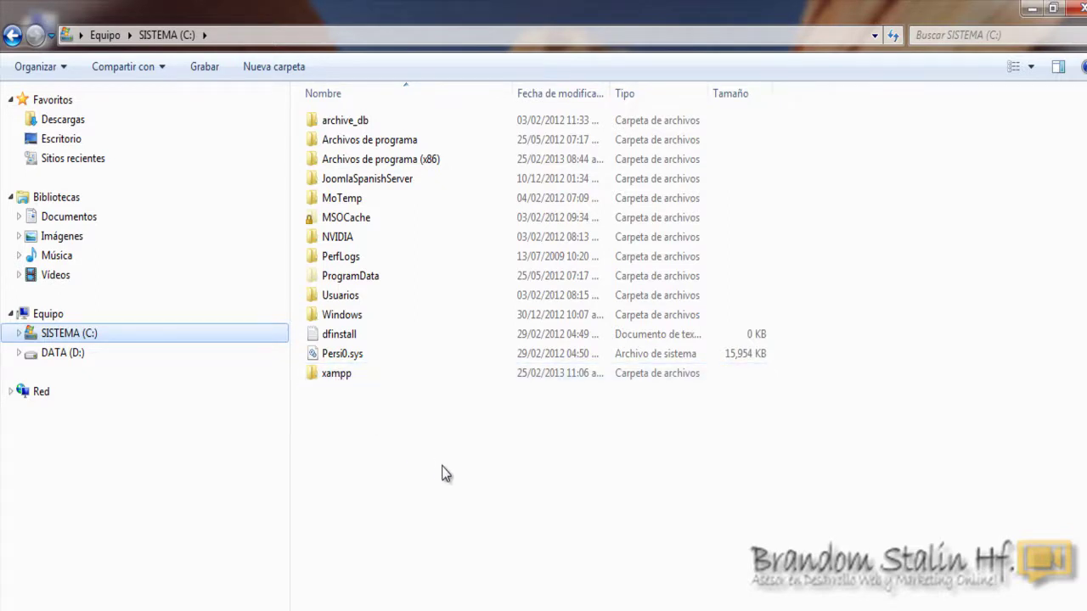
pyautogui.doubleClick(334, 379)
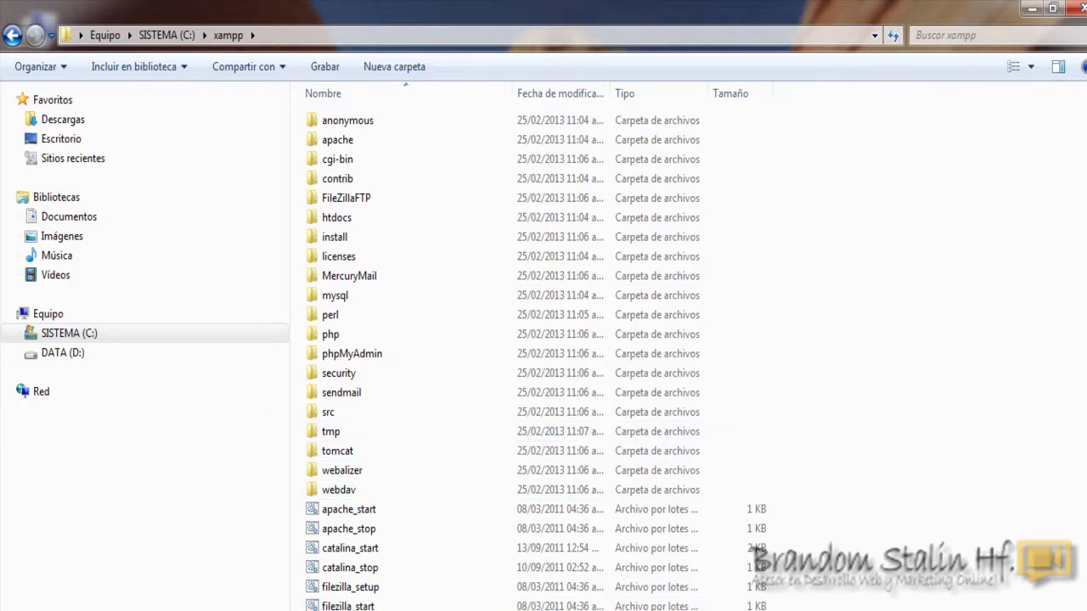
pyautogui.scroll(-5, 757, 552)
pyautogui.scroll(5, 757, 552)
pyautogui.click(351, 221)
pyautogui.doubleClick(350, 222)
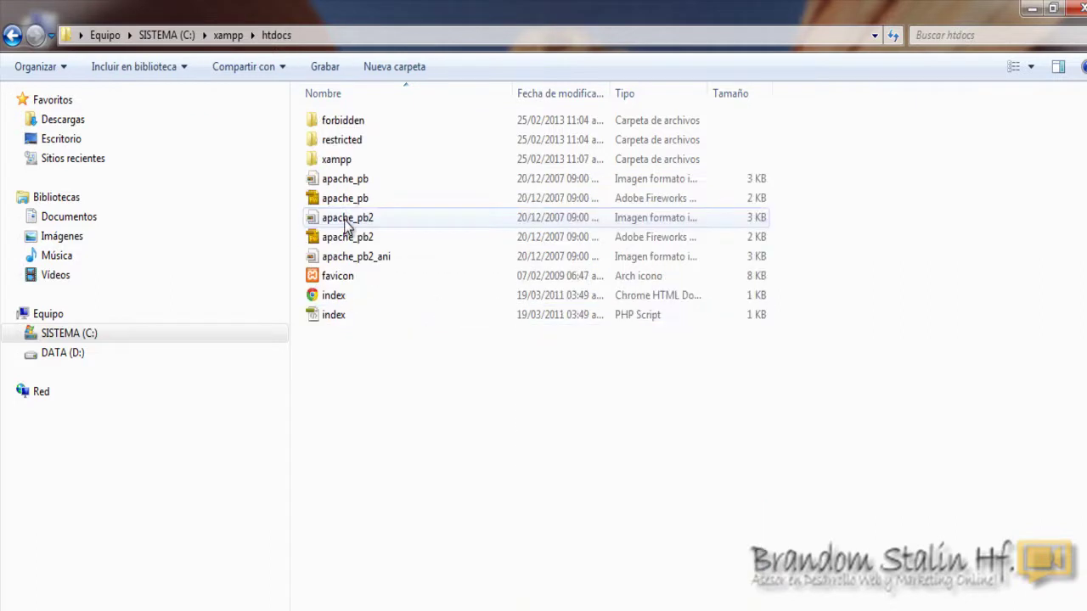
# Move the drupal-7.20 archive from the desktop into the htdocs folder.
pyautogui.click(1031, 9)
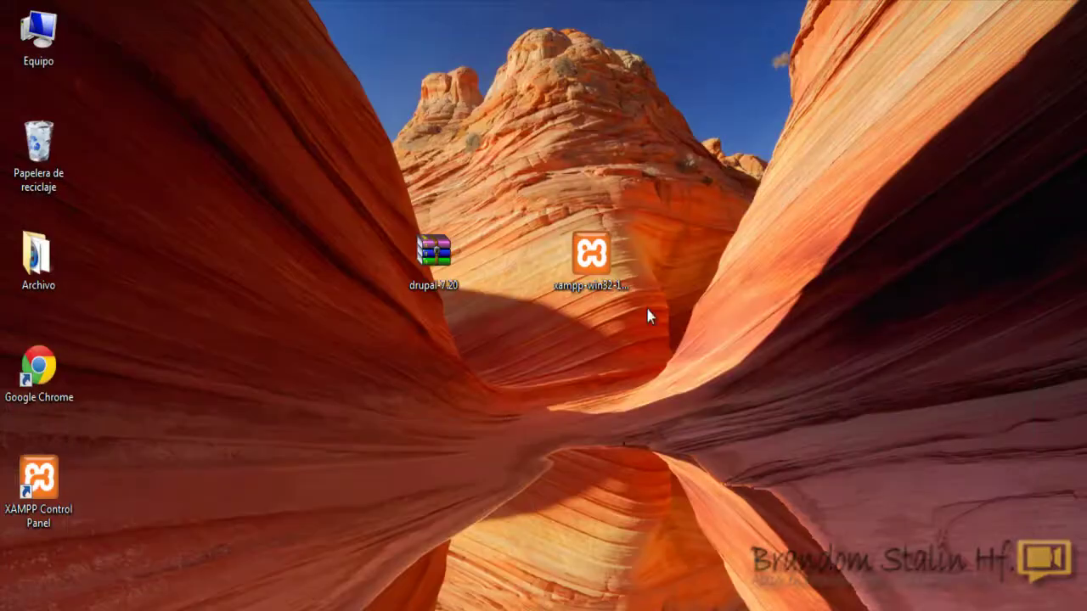
pyautogui.rightClick(436, 258)
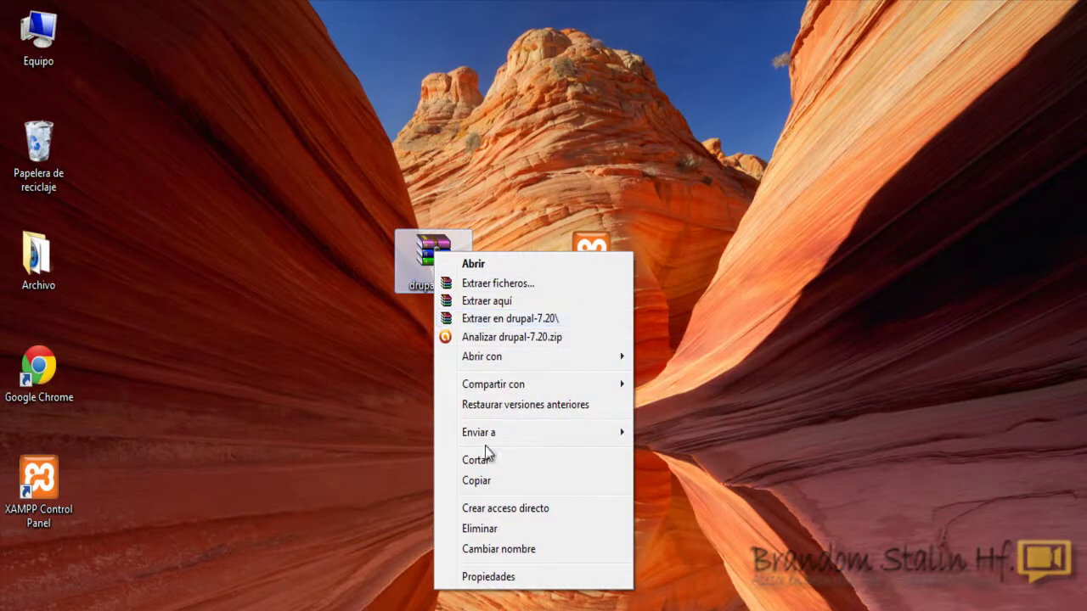
pyautogui.click(489, 462)
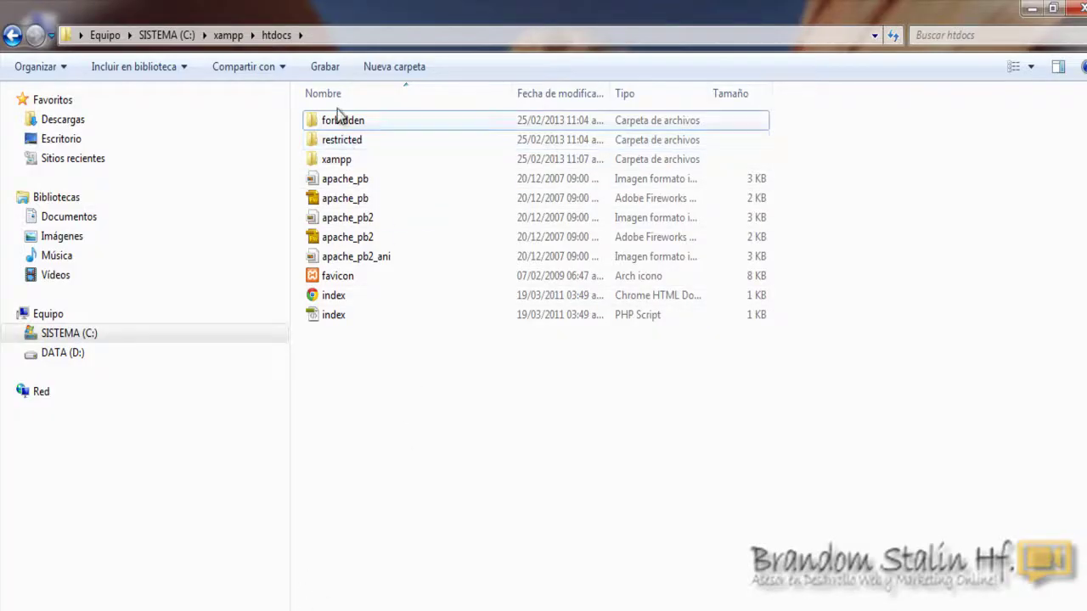
pyautogui.rightClick(444, 391)
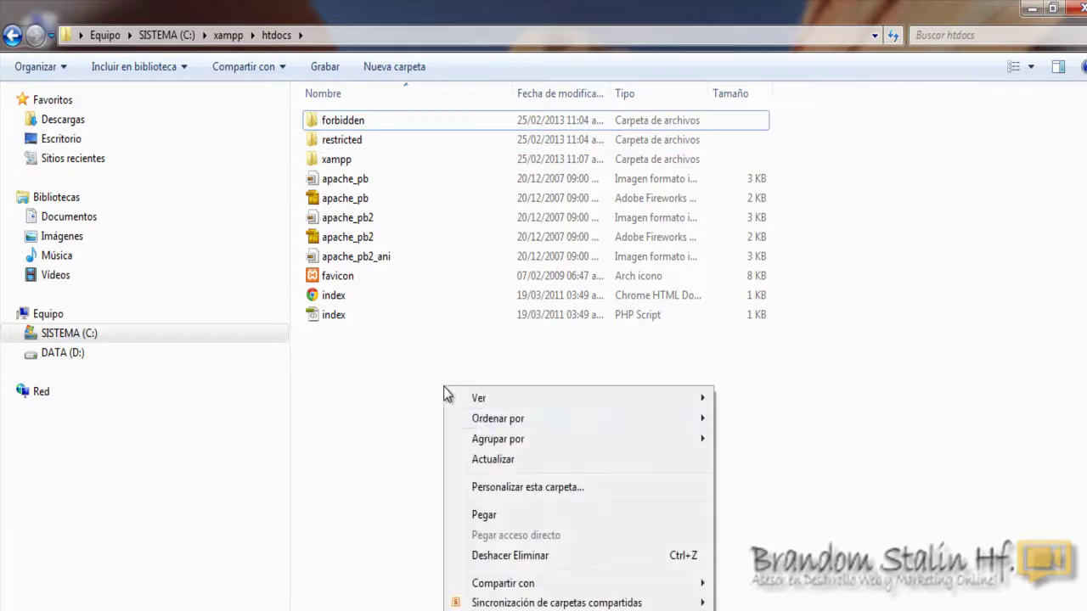
pyautogui.click(501, 513)
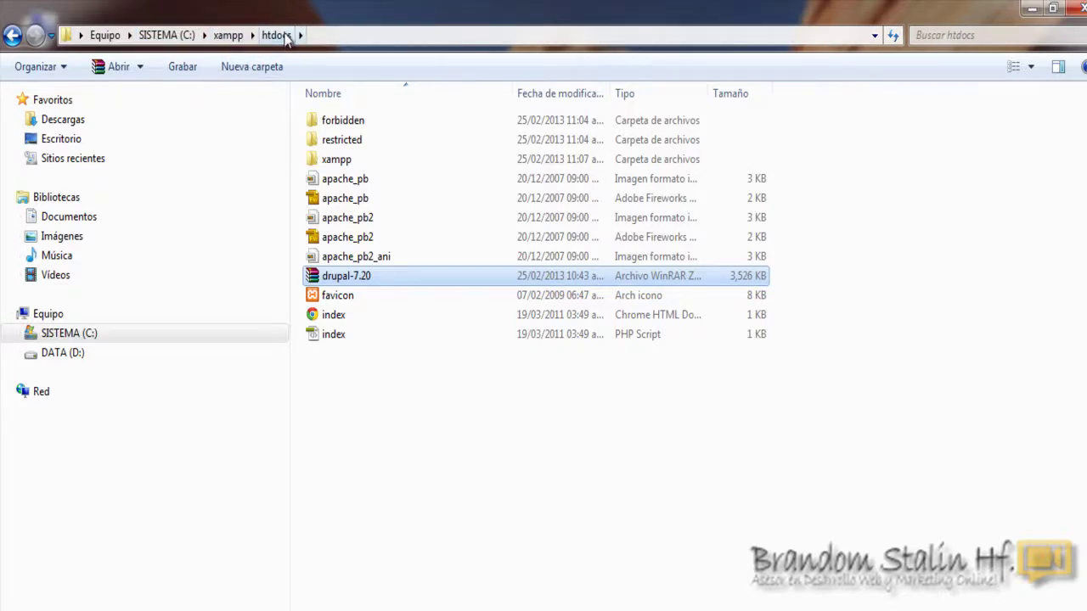
# Extract the drupal-7.20 archive directly into htdocs, repeating the extraction and replacing all existing files.
pyautogui.rightClick(344, 282)
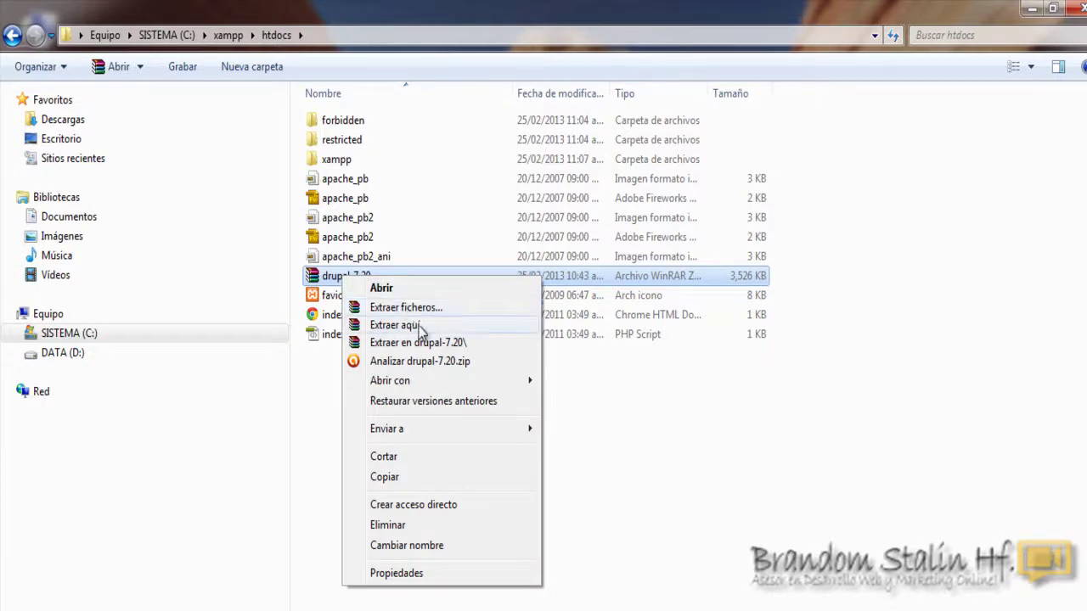
pyautogui.click(446, 326)
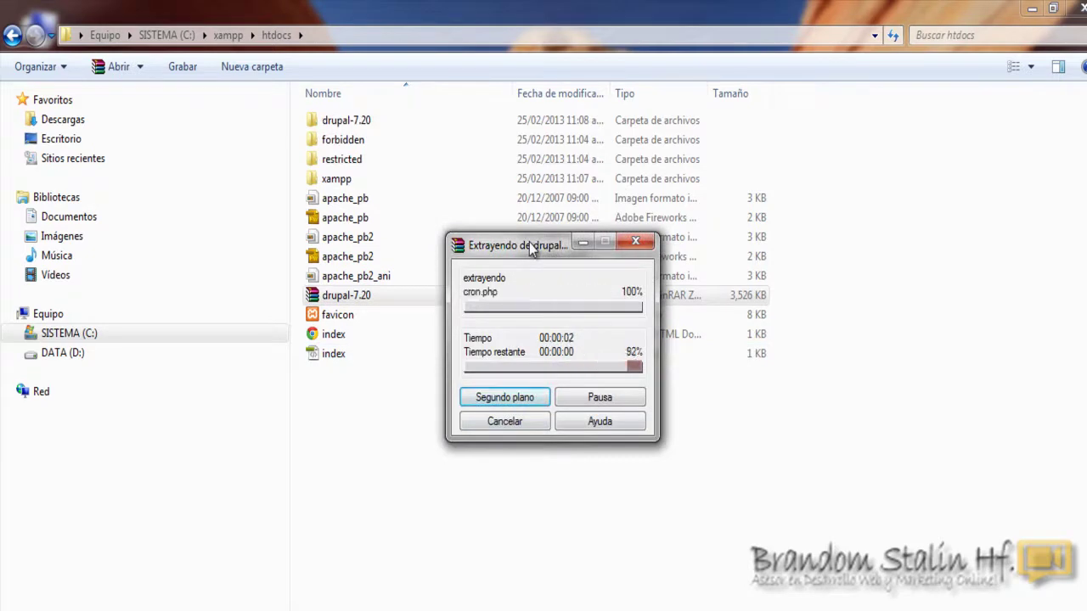
pyautogui.rightClick(354, 299)
pyautogui.click(408, 348)
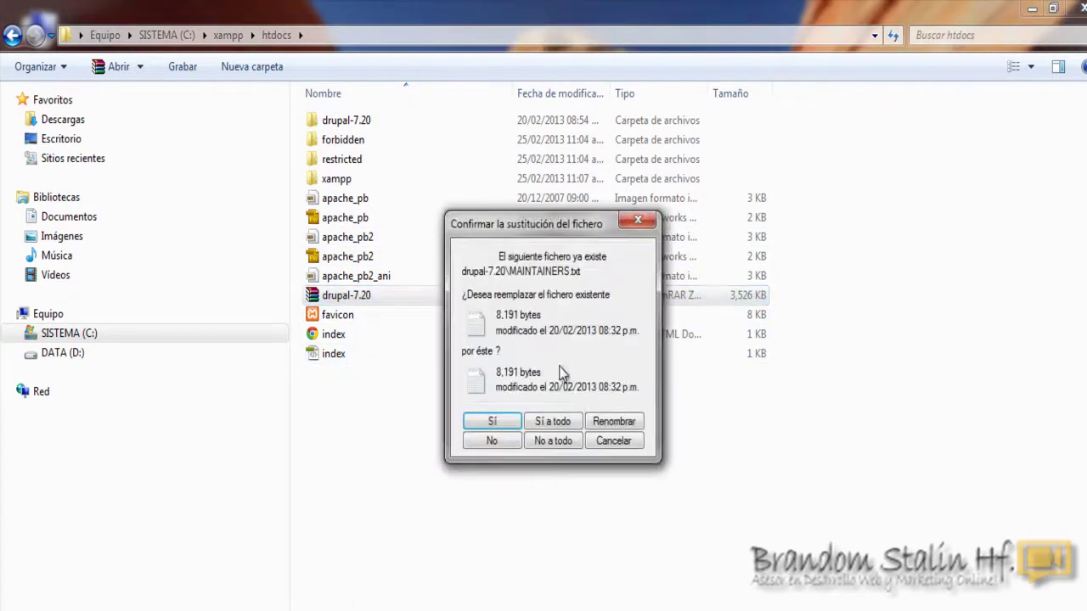
pyautogui.click(554, 422)
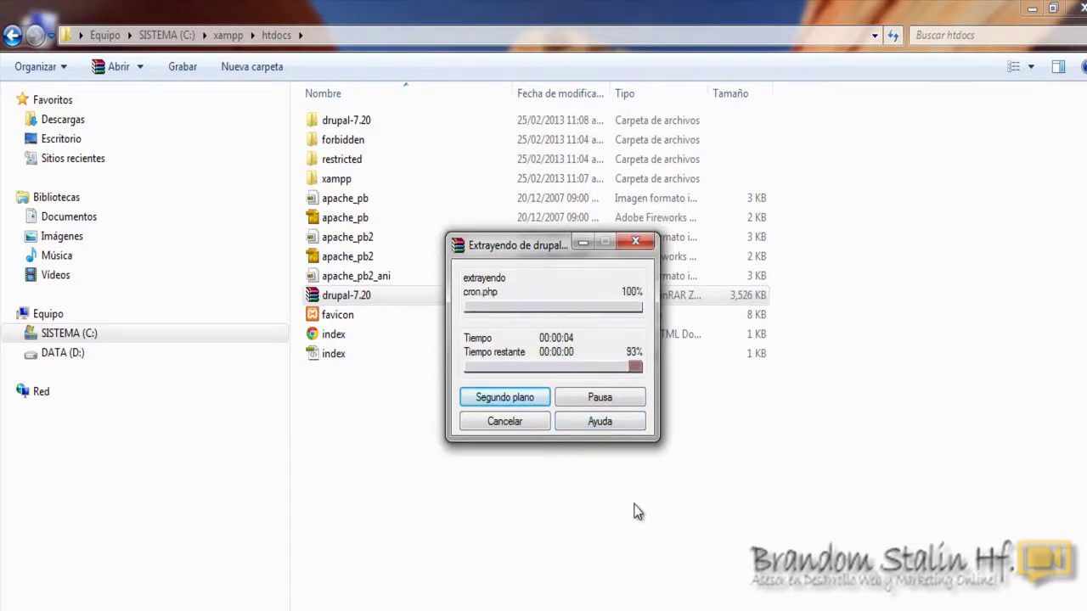
pyautogui.click(639, 490)
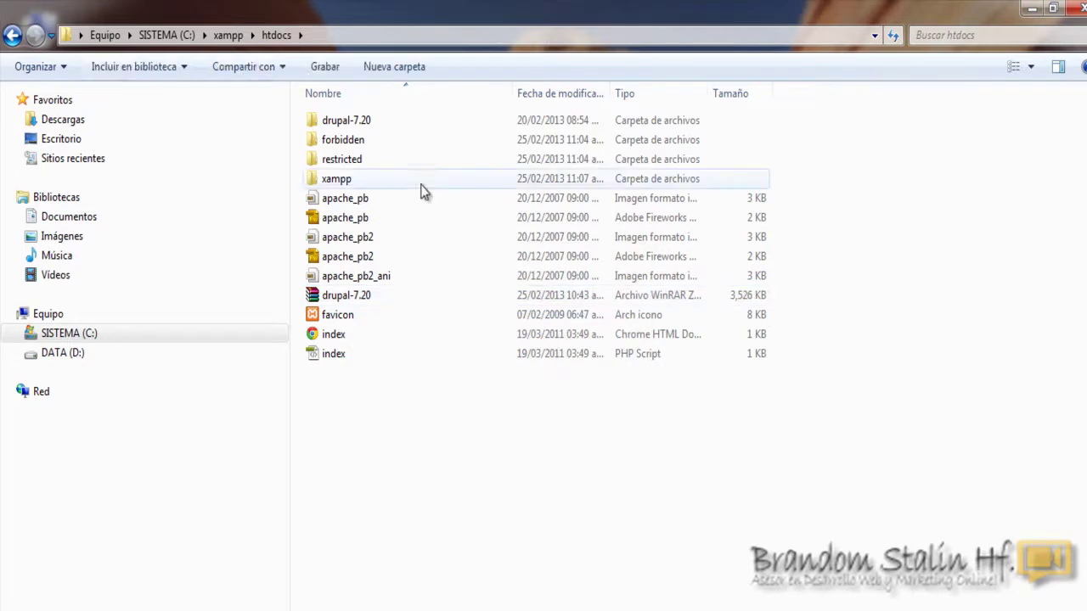
# Rename the extracted drupal-7.20 folder in htdocs as drupal.
pyautogui.click(359, 119)
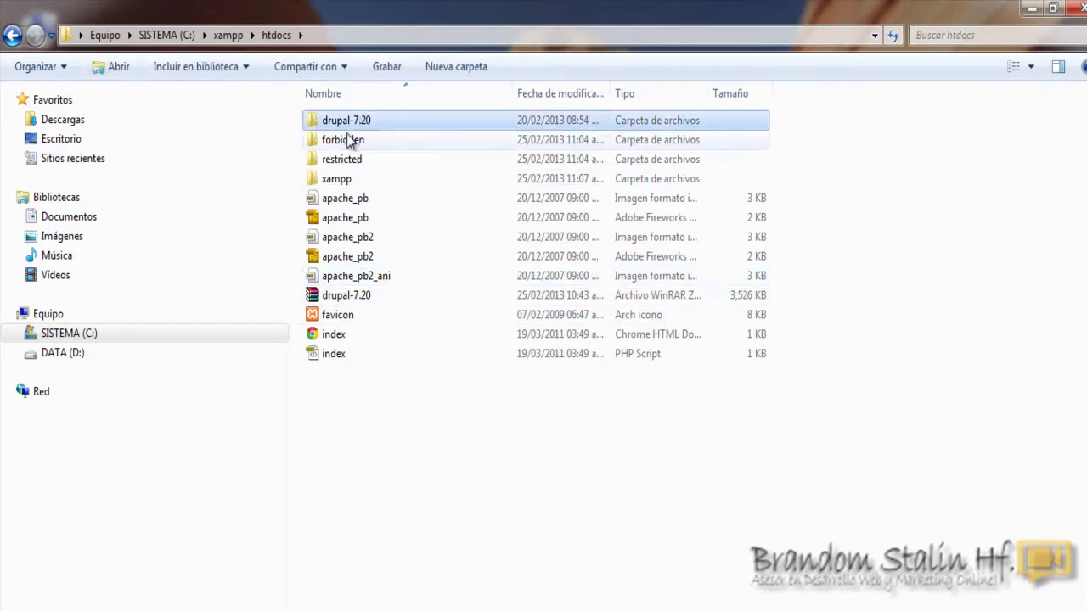
pyautogui.click(328, 120)
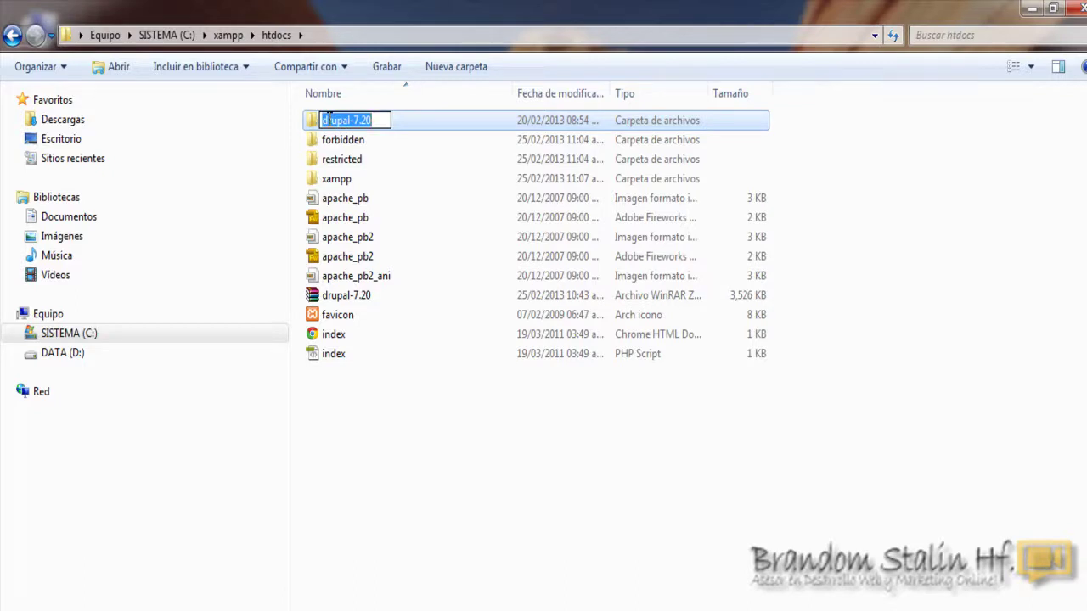
pyautogui.write('drupal')
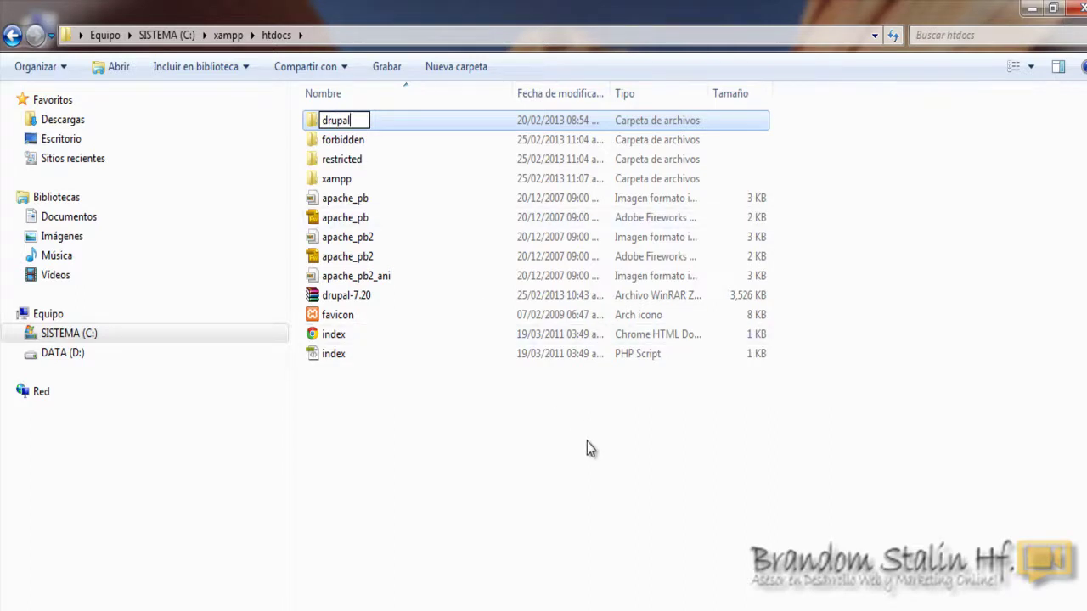
pyautogui.press('Return')
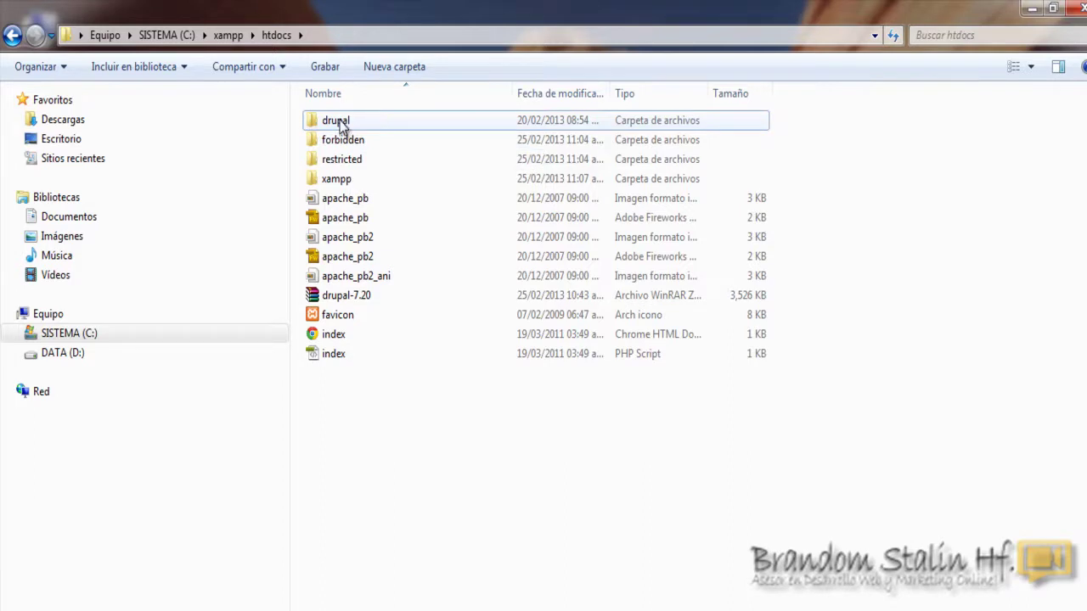
pyautogui.moveTo(338, 126)
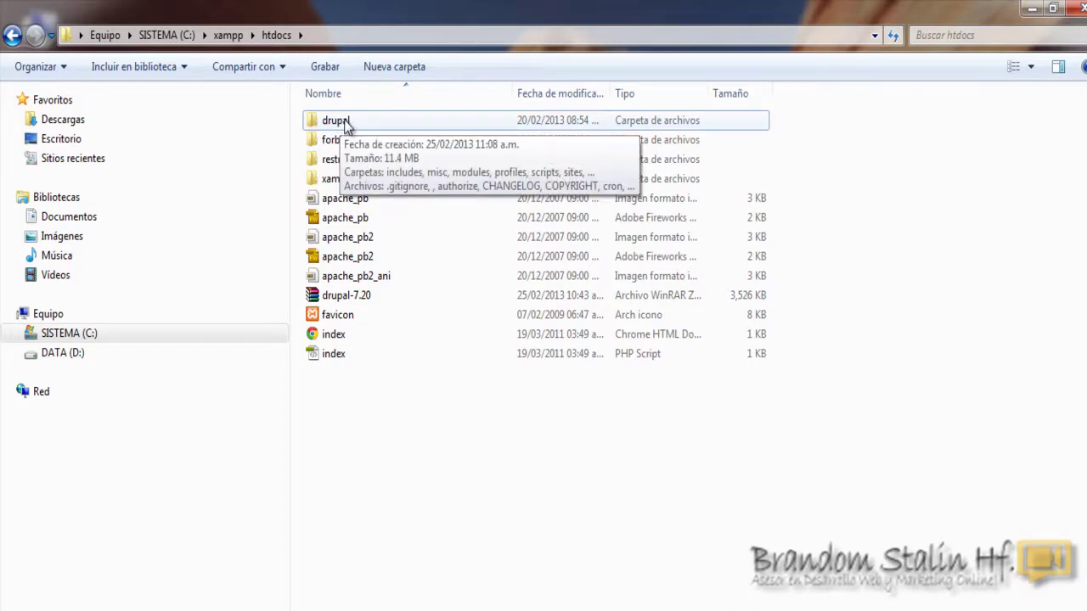
# Reopen Apache's admin page from the XAMPP Control Panel and change the browser address to localhost/drupal.
pyautogui.click(1033, 10)
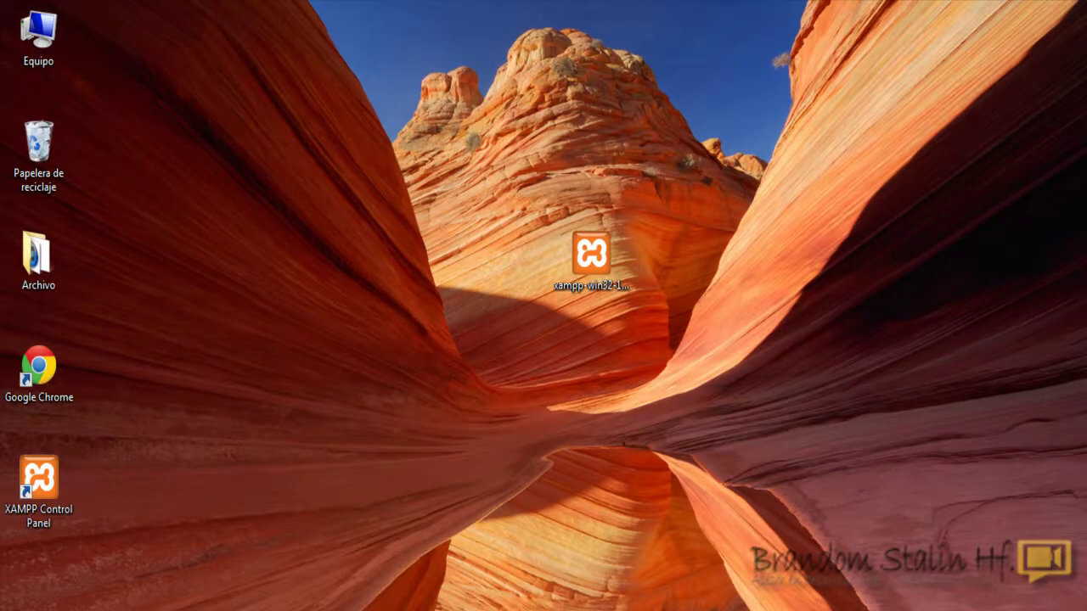
pyautogui.click(635, 608)
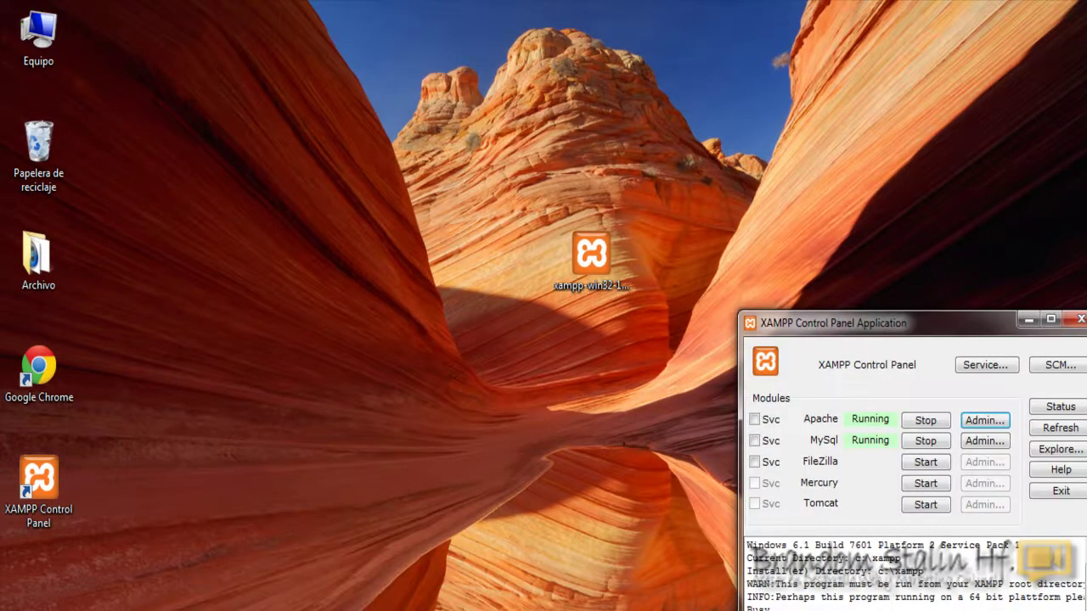
pyautogui.click(982, 422)
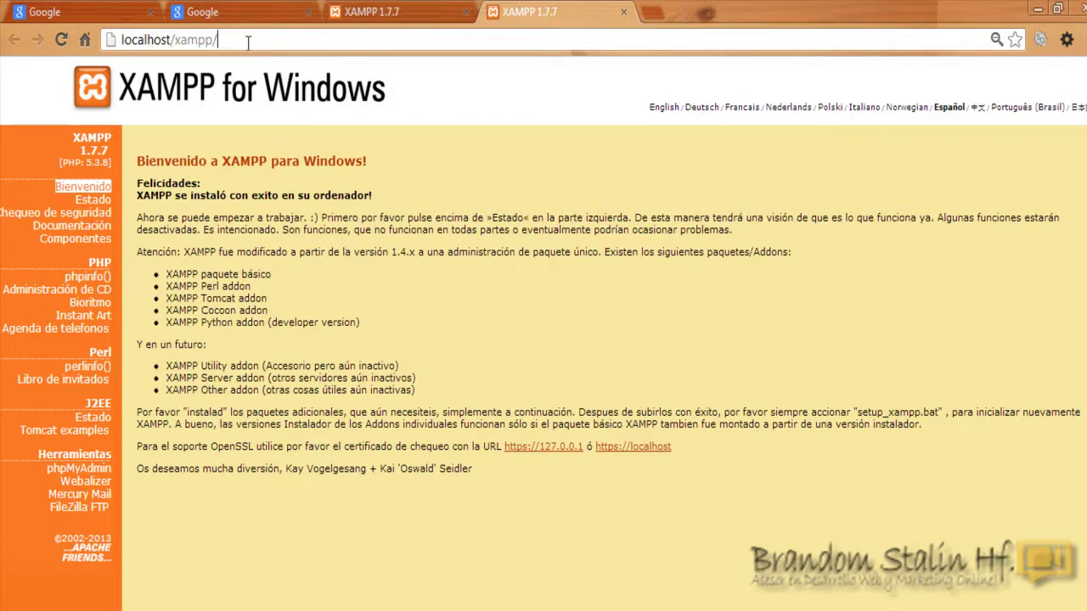
pyautogui.press('BackSpace')
pyautogui.press('BackSpace')
pyautogui.press('BackSpace')
pyautogui.press('BackSpace')
pyautogui.press('BackSpace')
pyautogui.press('BackSpace')
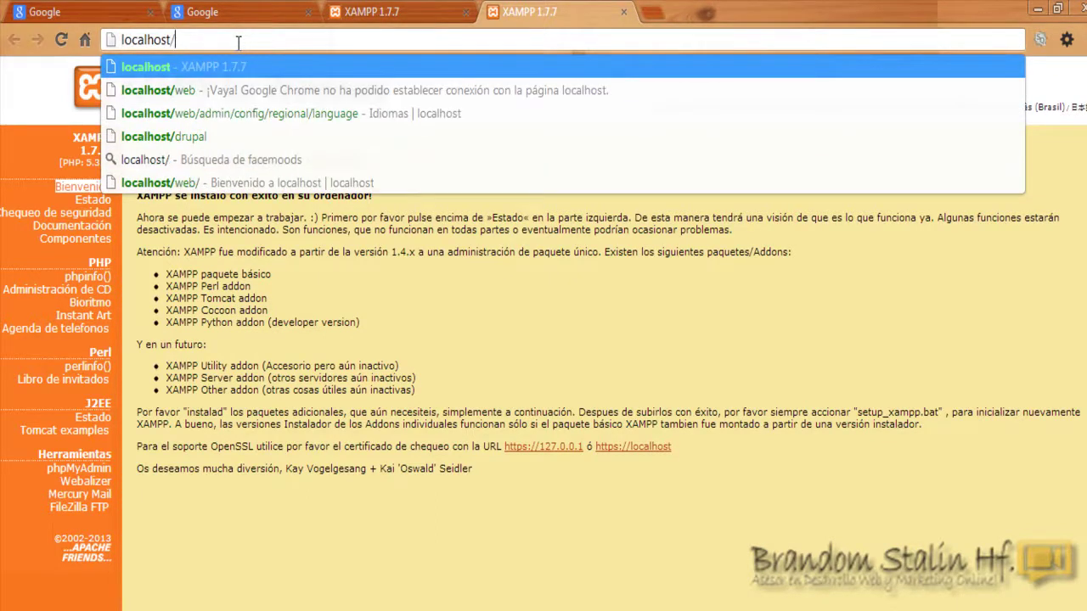
pyautogui.click(209, 137)
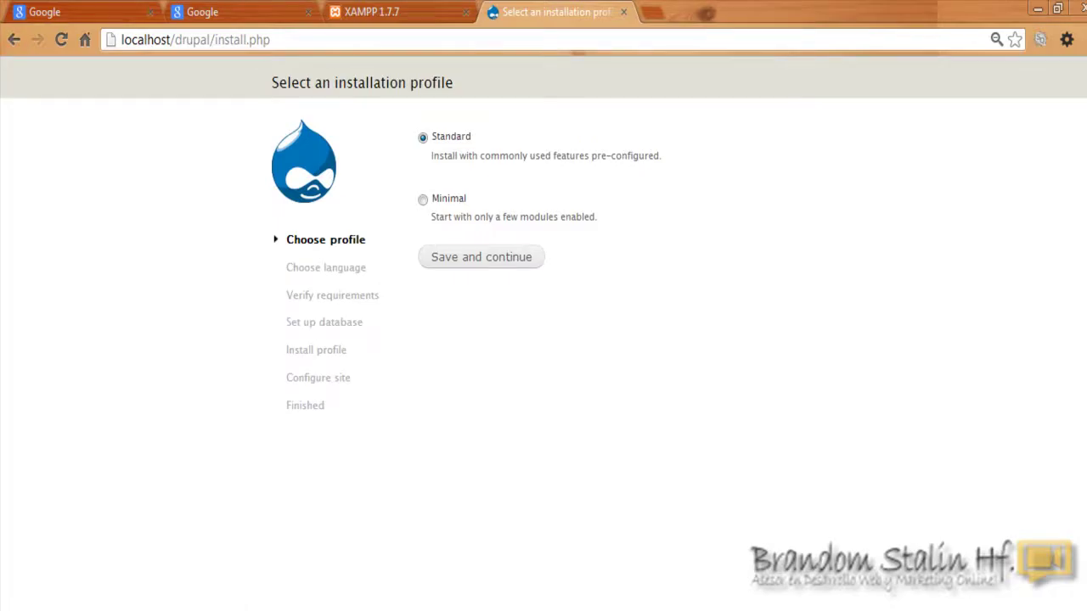
# Compare the site address with the drupal folder's location in C:\xampp\htdocs and return to the Drupal installer.
pyautogui.hotkey('alt', 'Tab')
pyautogui.click(92, 336)
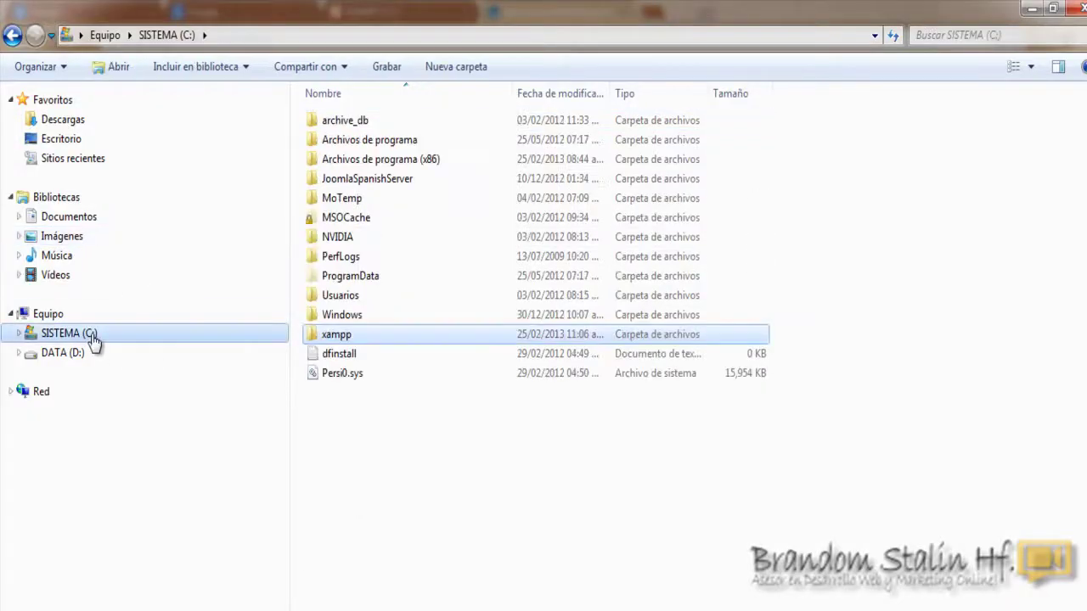
pyautogui.doubleClick(330, 335)
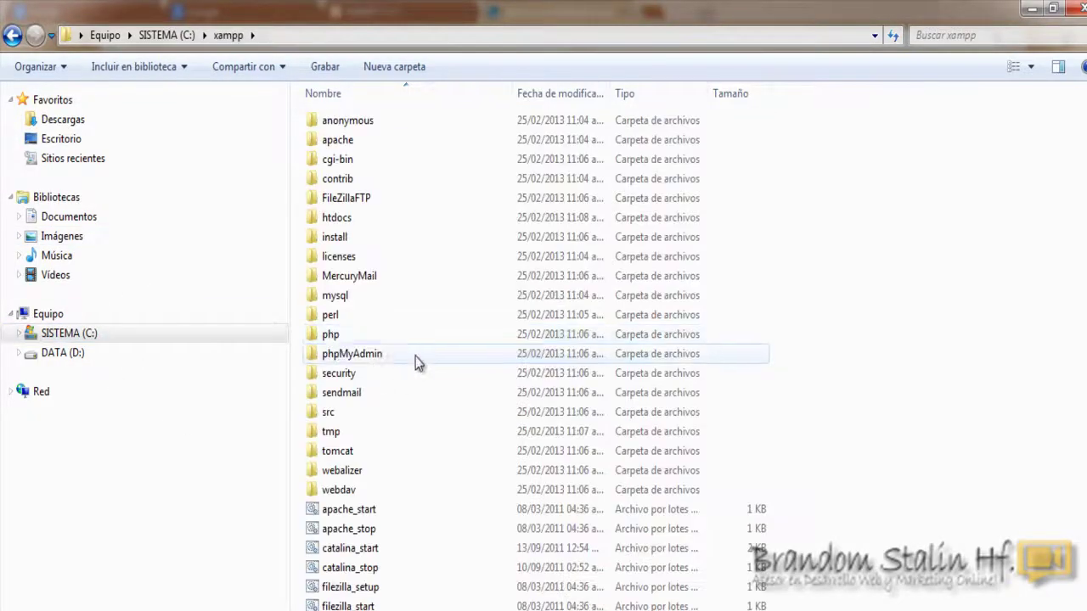
pyautogui.click(344, 219)
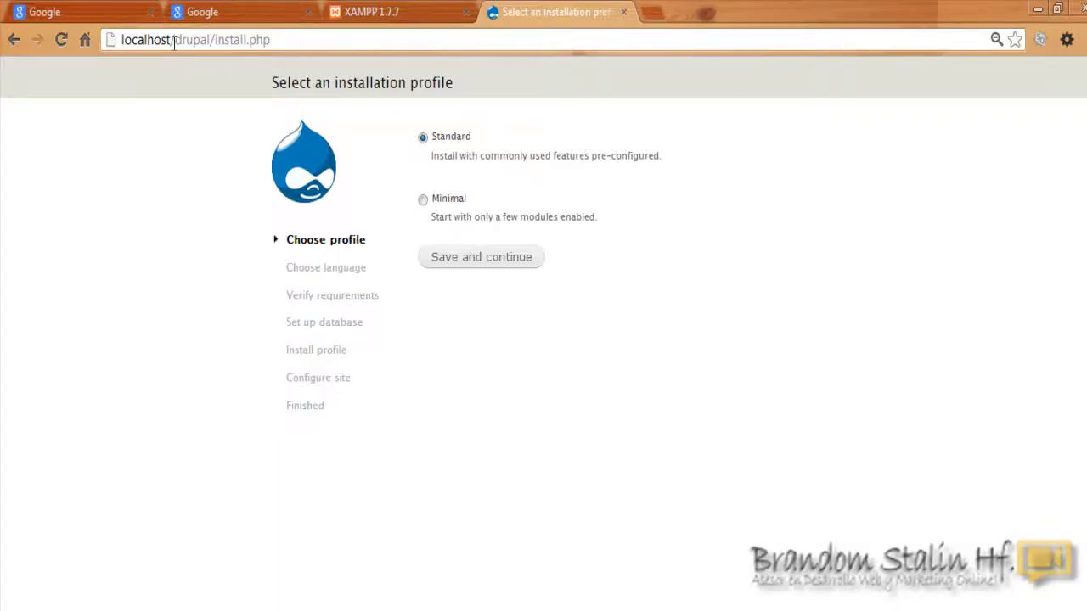
pyautogui.click(221, 610)
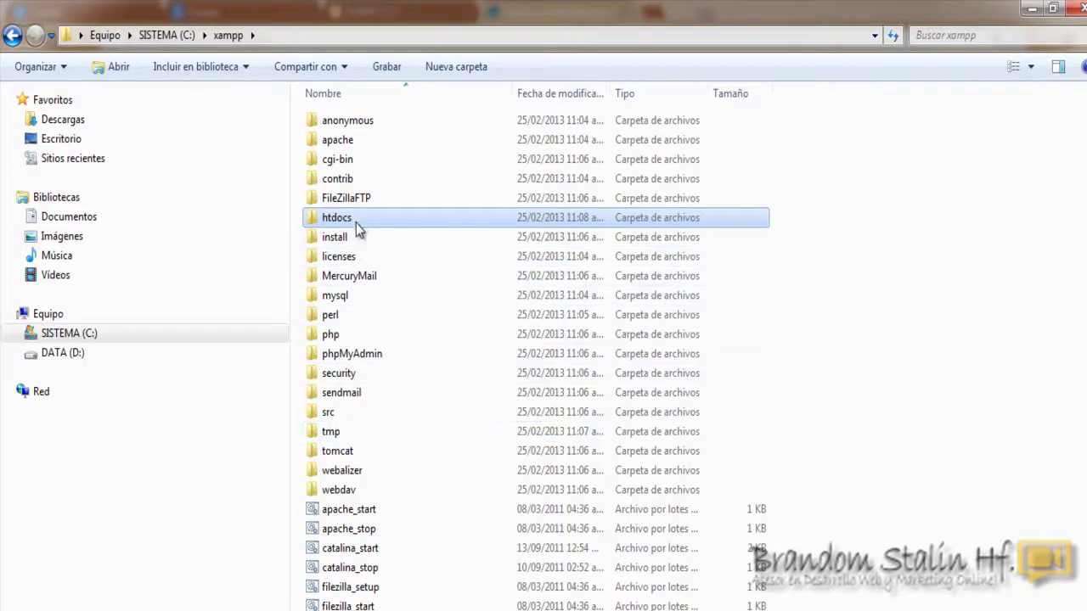
pyautogui.doubleClick(356, 223)
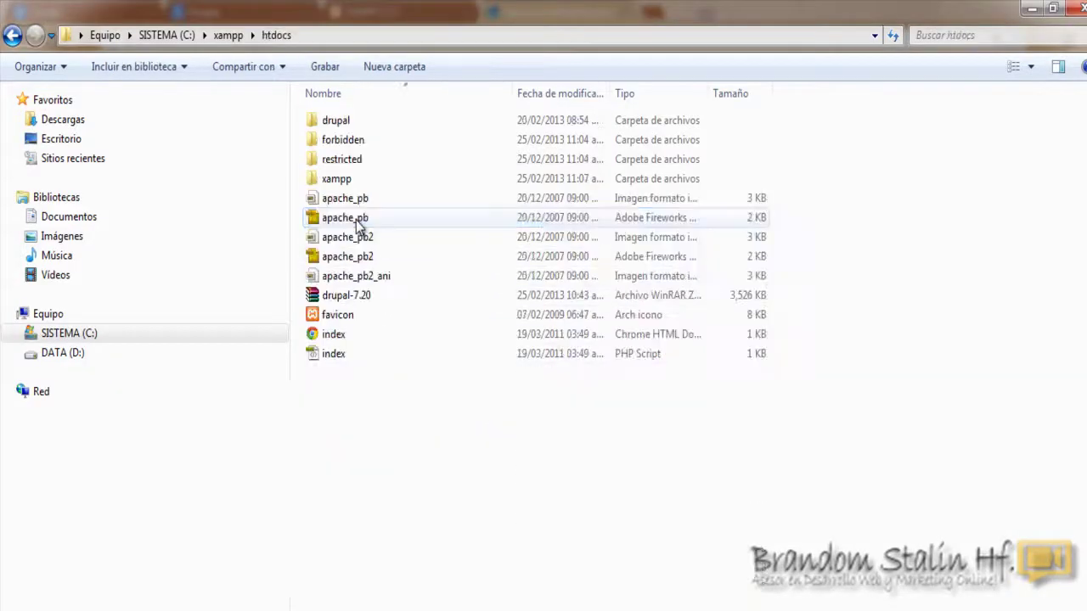
pyautogui.click(349, 118)
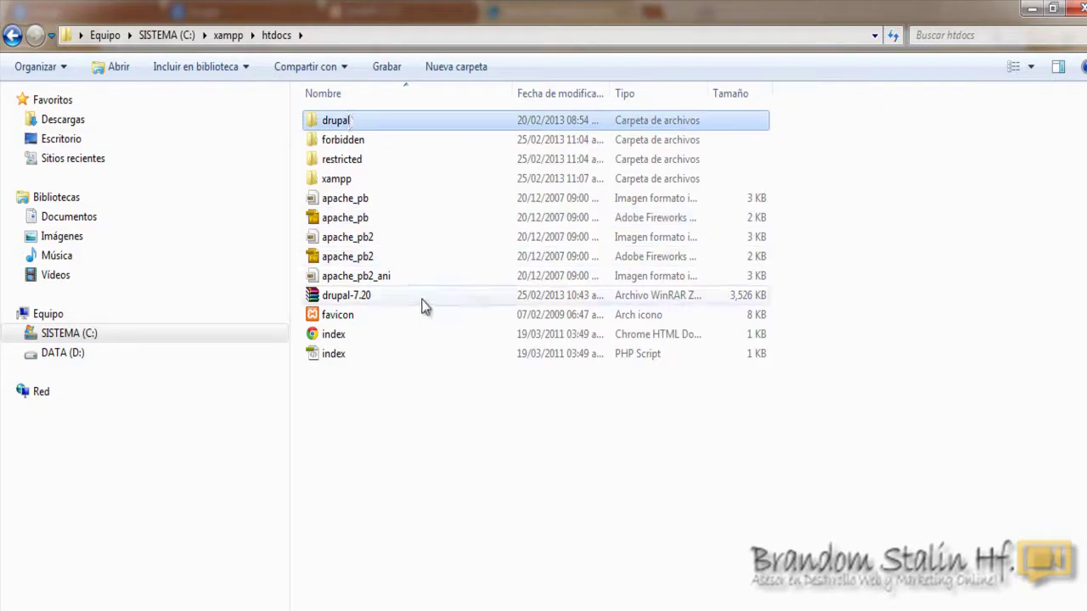
pyautogui.click(1031, 7)
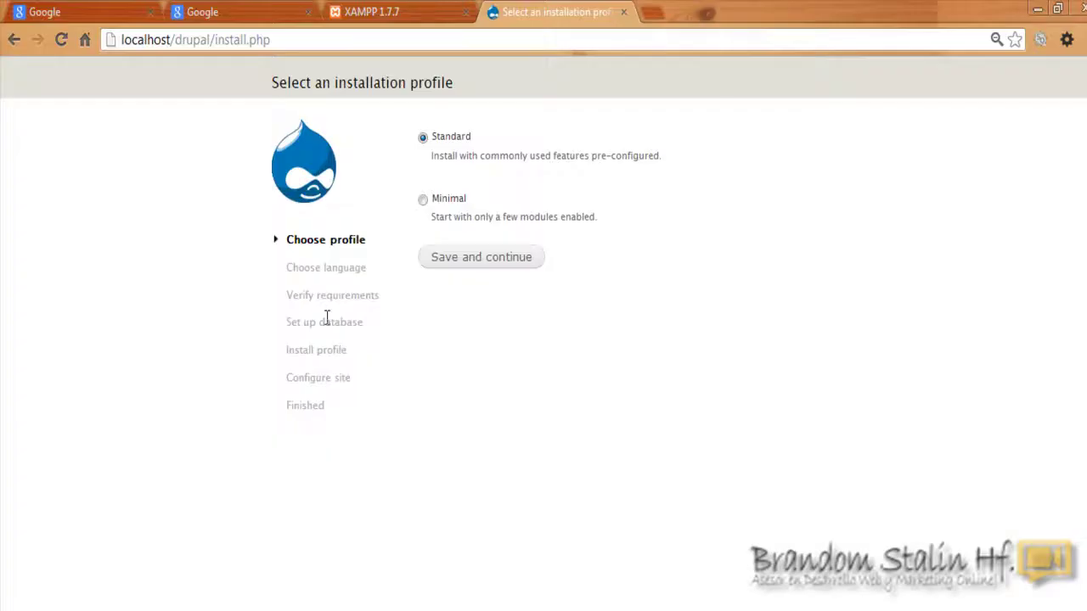